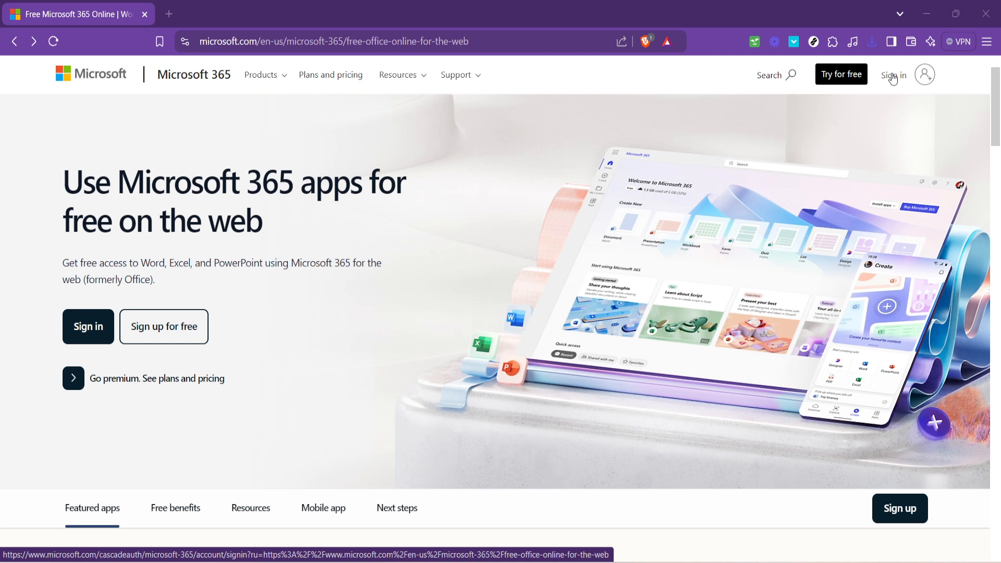
# Sign in to Microsoft 365 with the saved account e-mail address.
pyautogui.click(893, 77)
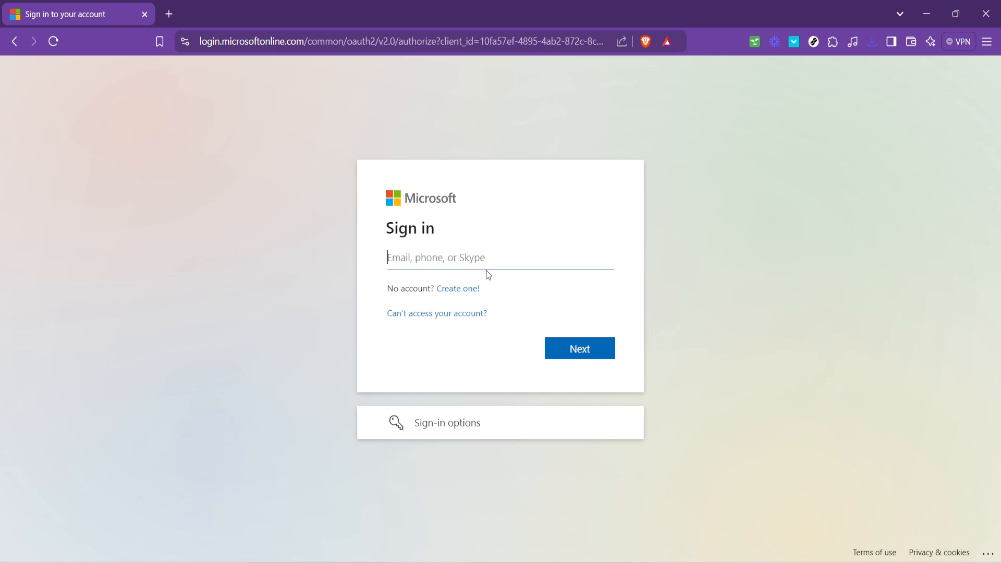
pyautogui.click(471, 256)
pyautogui.click(503, 292)
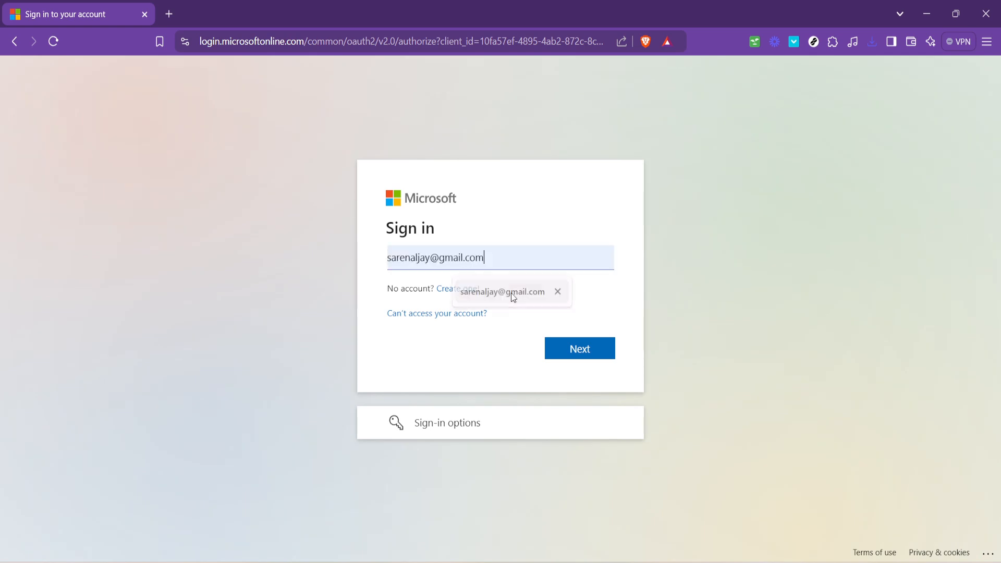
pyautogui.click(572, 357)
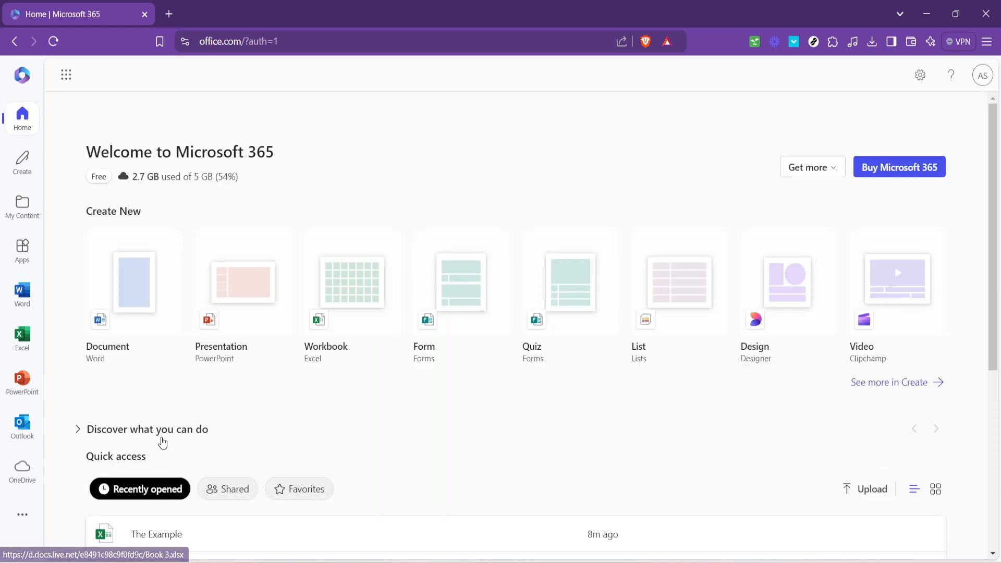
# Open the recent Excel workbook The Example and clear the existing formula from cell D2.
pyautogui.click(270, 542)
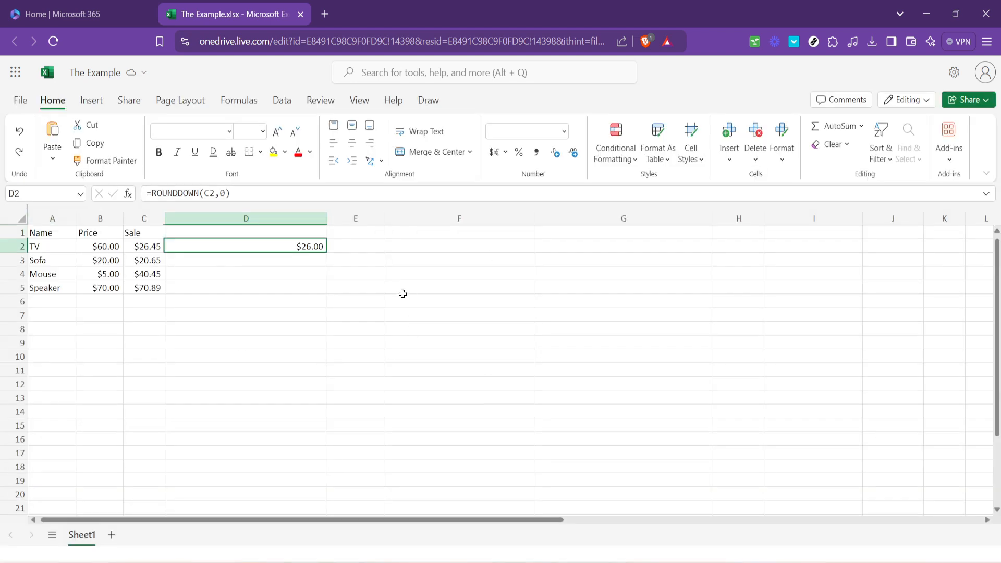
pyautogui.click(253, 262)
pyautogui.click(241, 274)
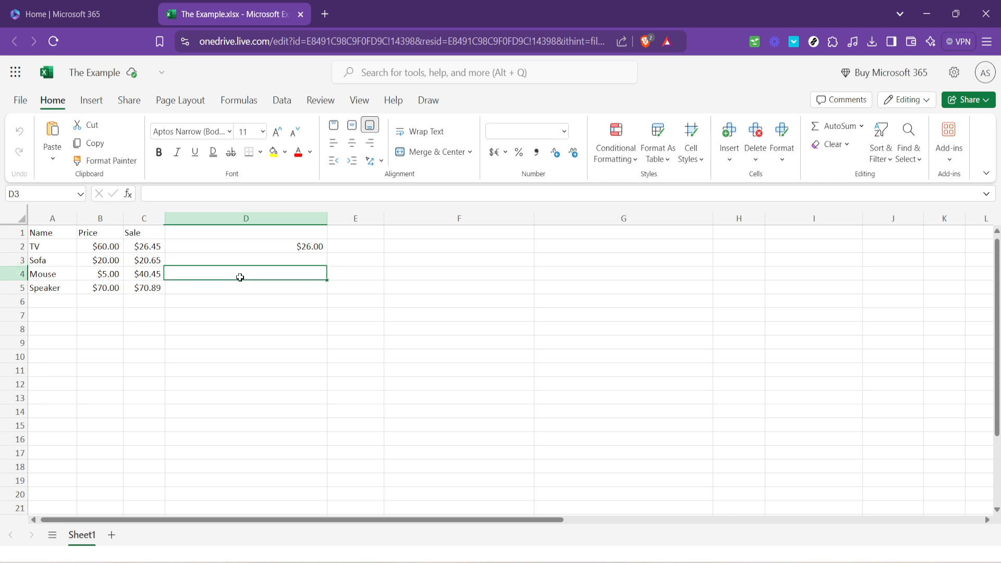
pyautogui.click(299, 248)
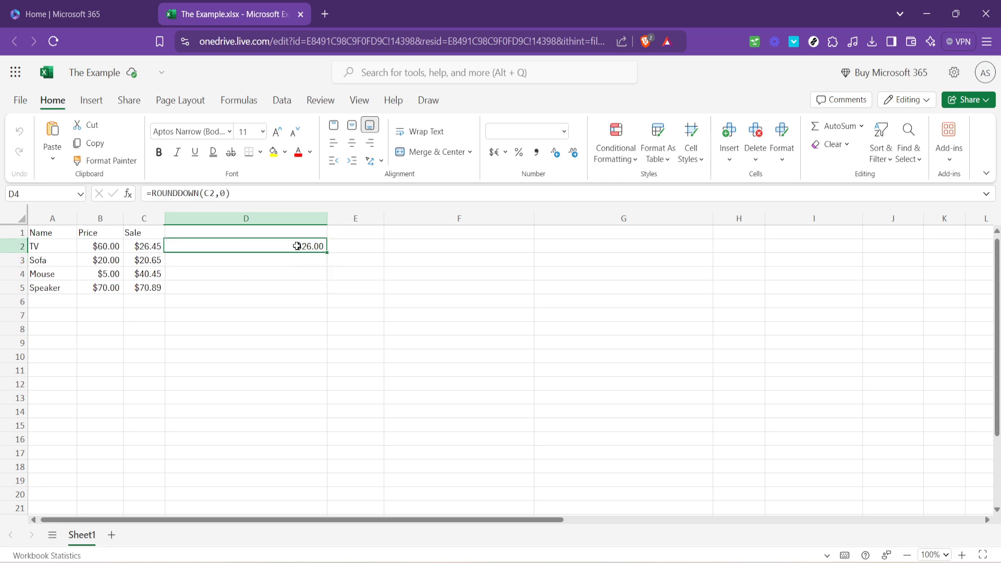
pyautogui.press('Delete')
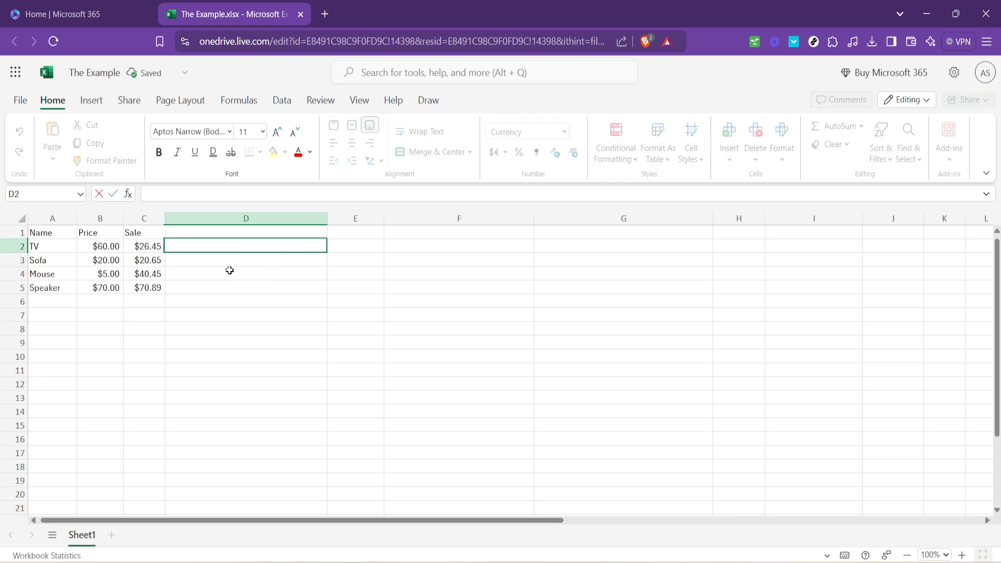
pyautogui.click(233, 272)
pyautogui.click(234, 248)
pyautogui.click(239, 268)
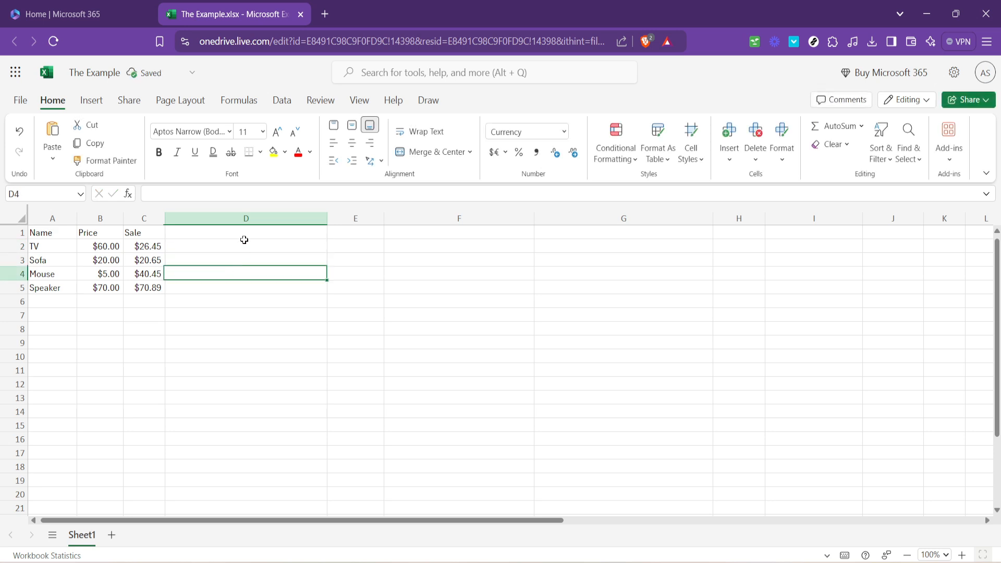
pyautogui.click(244, 240)
pyautogui.click(237, 262)
pyautogui.click(233, 273)
# Enter the formula =ROUNDDOWN(C2,0) in cell D2 to round down the TV's sale price.
pyautogui.click(226, 244)
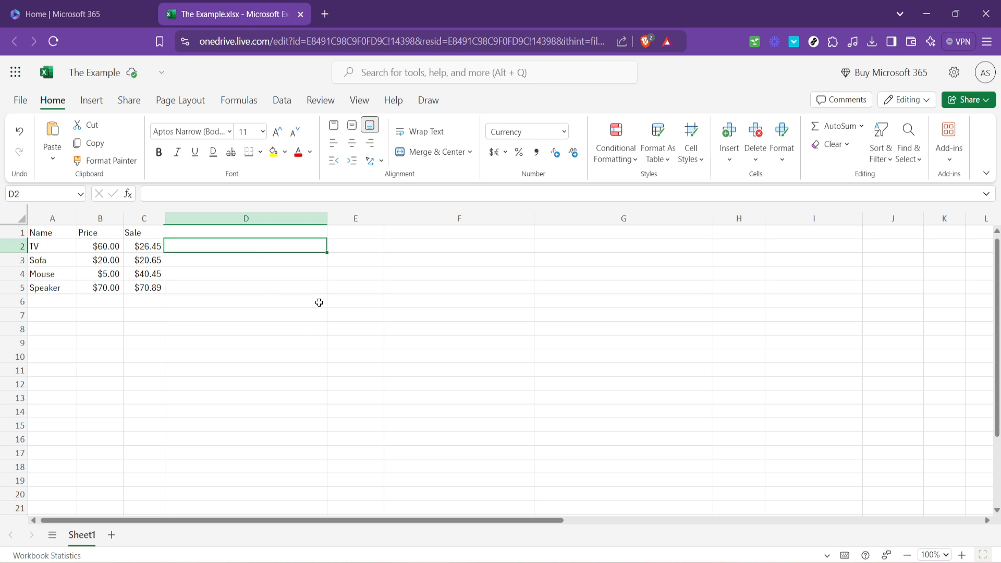
pyautogui.write('=')
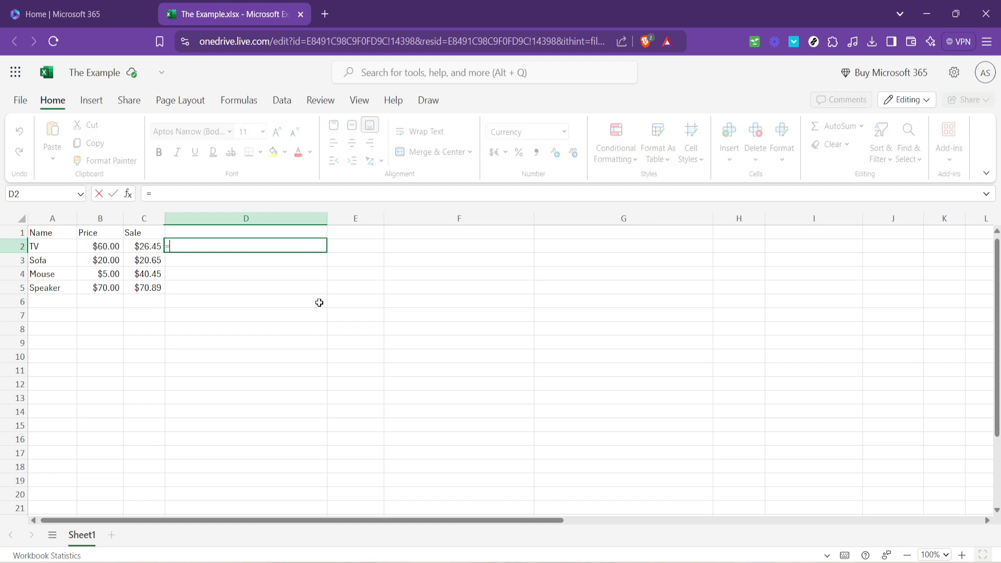
pyautogui.write('roun')
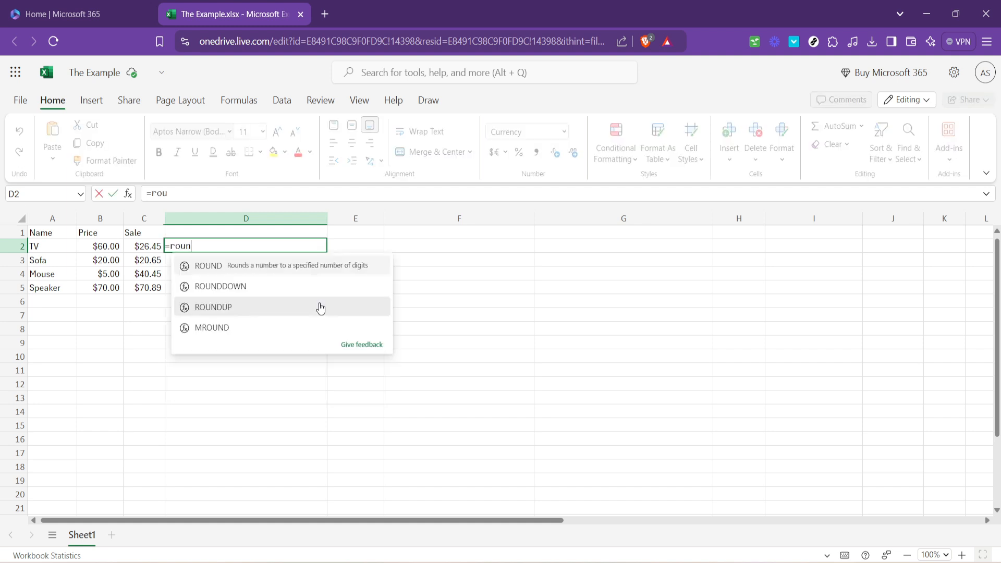
pyautogui.write('ddown')
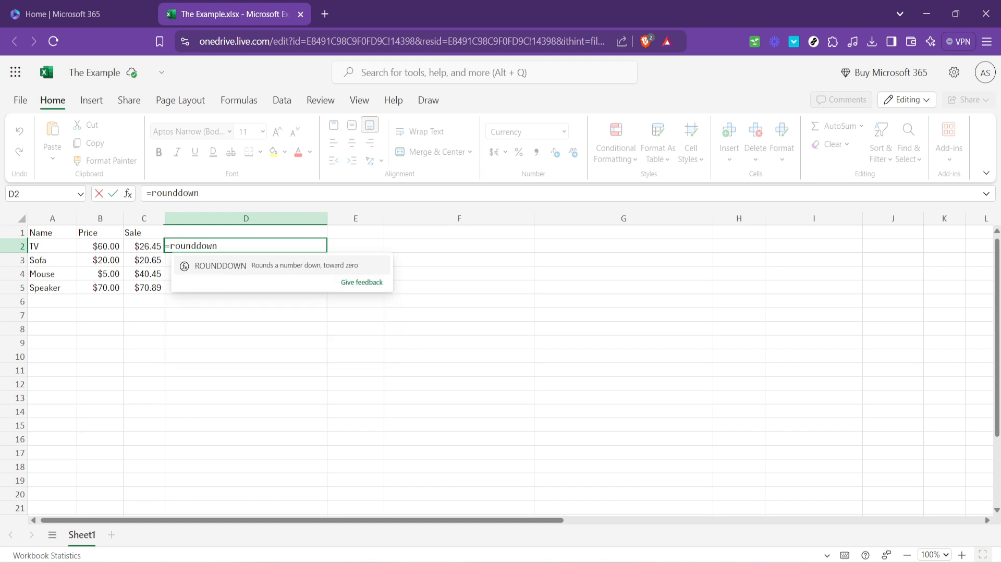
pyautogui.write('(')
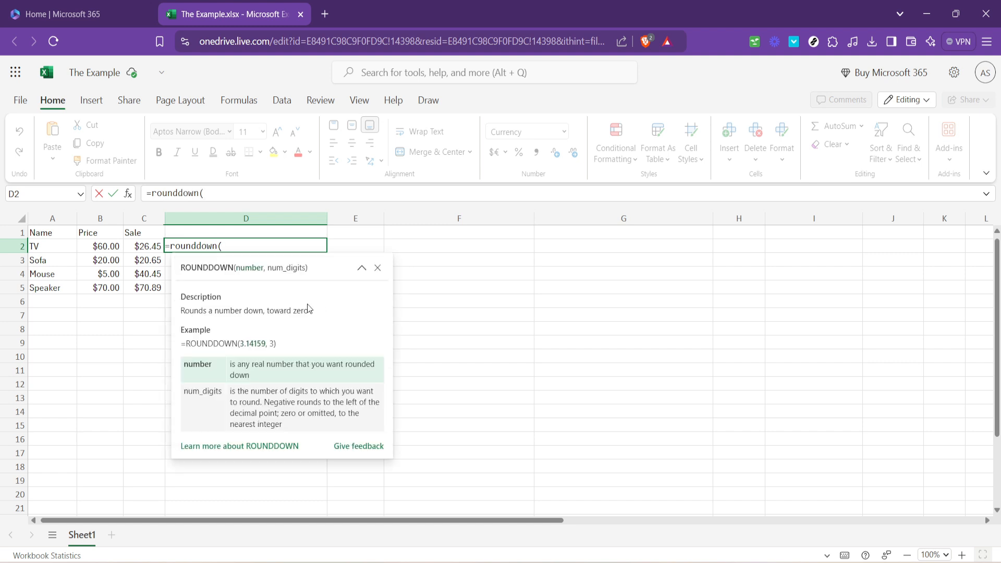
pyautogui.click(143, 247)
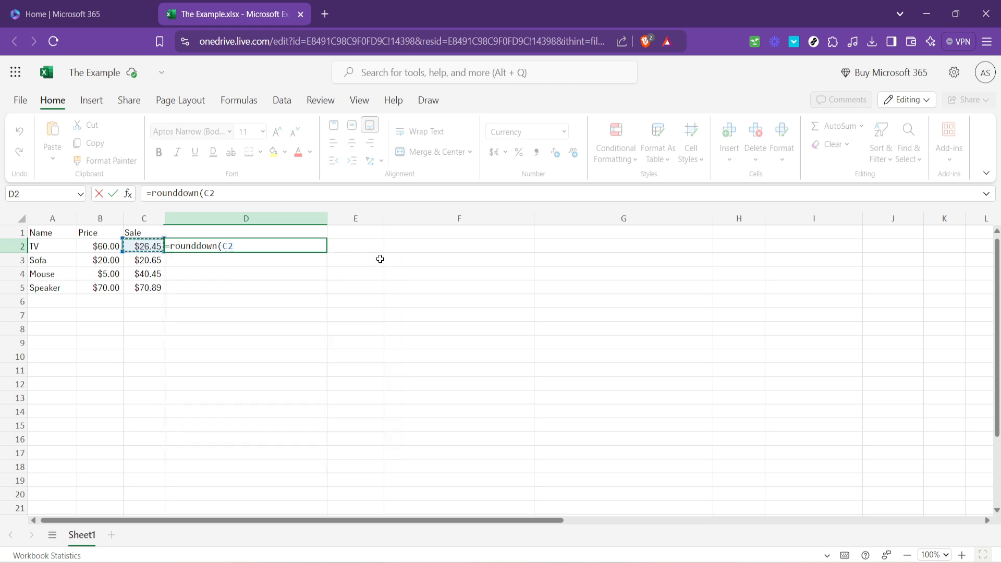
pyautogui.write(',0')
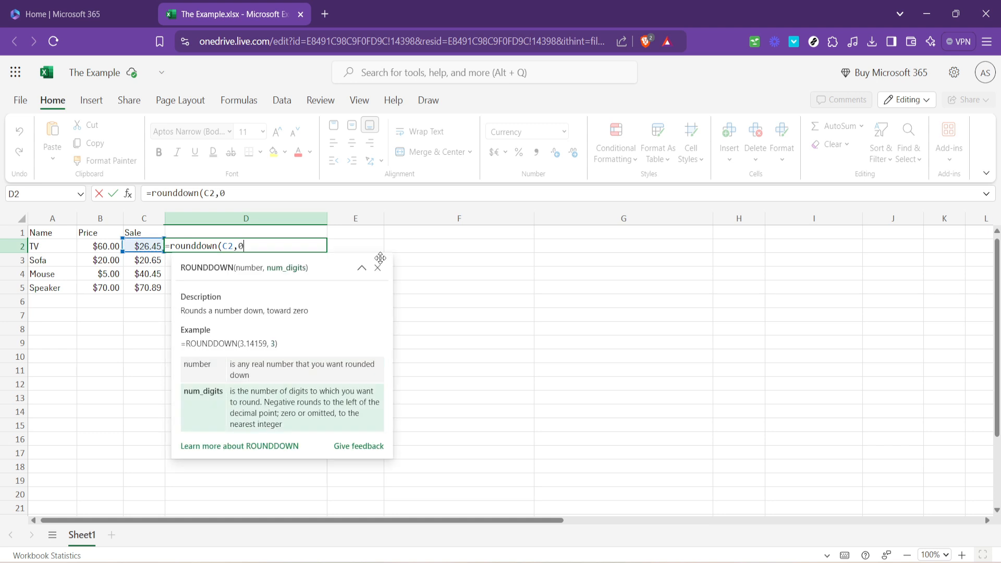
pyautogui.write(')')
pyautogui.press('Return')
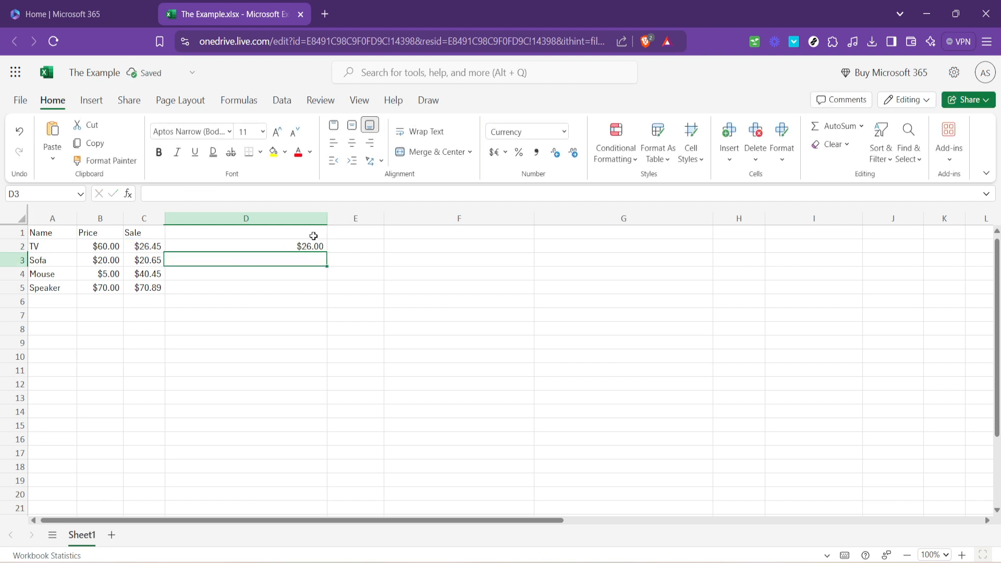
# Change the number of digits in D2's ROUNDDOWN formula to 1.
pyautogui.click(291, 247)
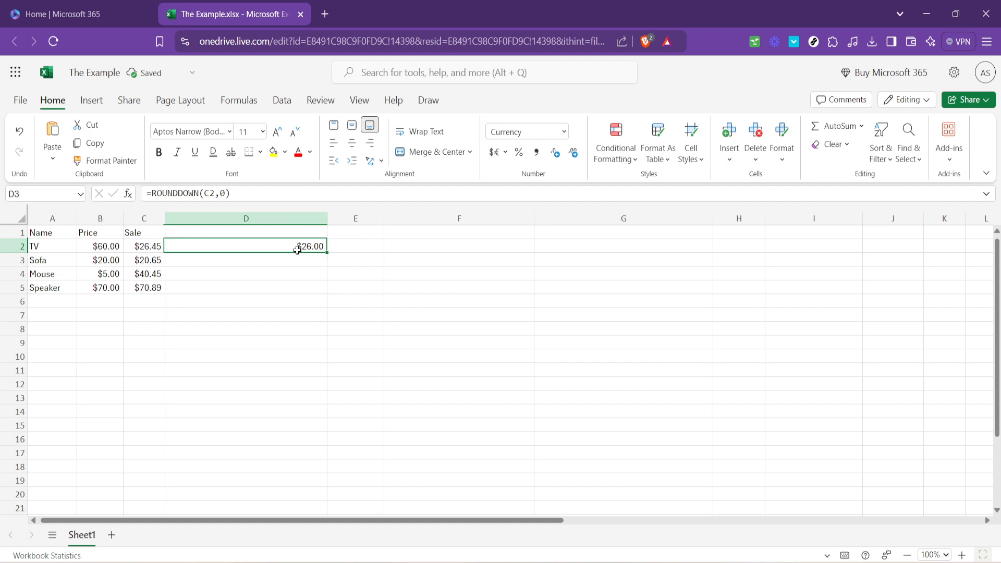
pyautogui.click(227, 193)
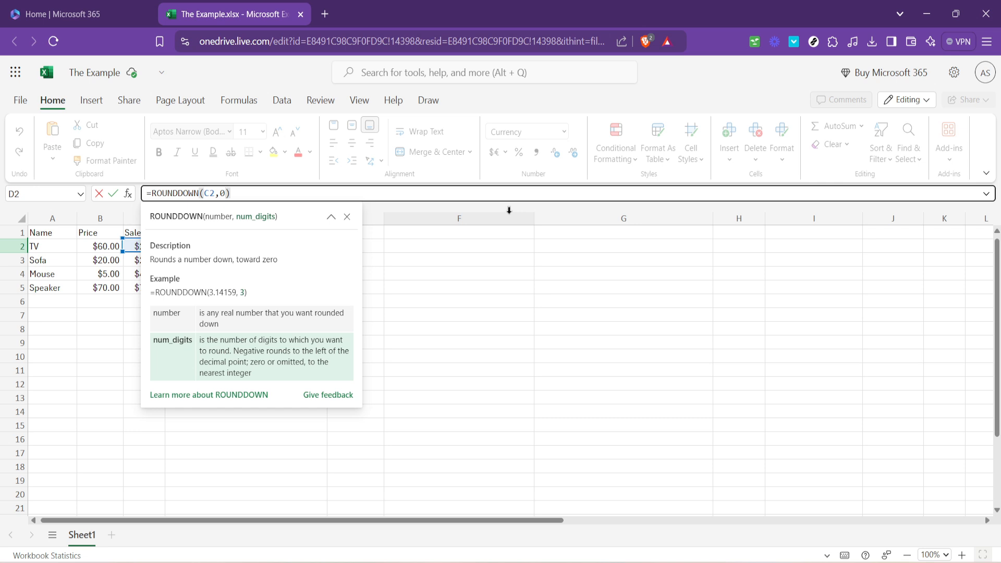
pyautogui.press('BackSpace')
pyautogui.write('1')
pyautogui.press('Return')
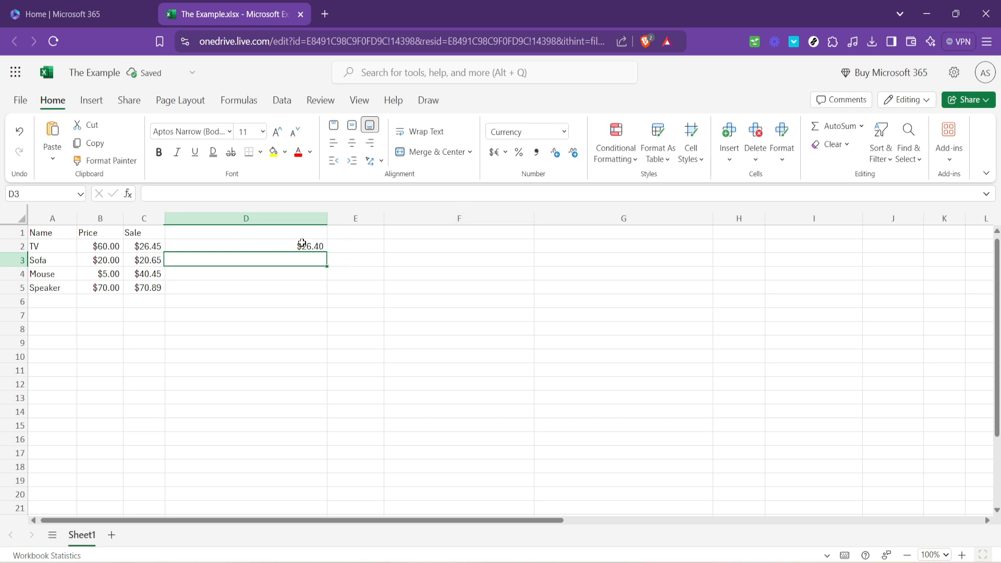
# Set the number of digits in D2's ROUNDDOWN formula back to 0.
pyautogui.click(255, 247)
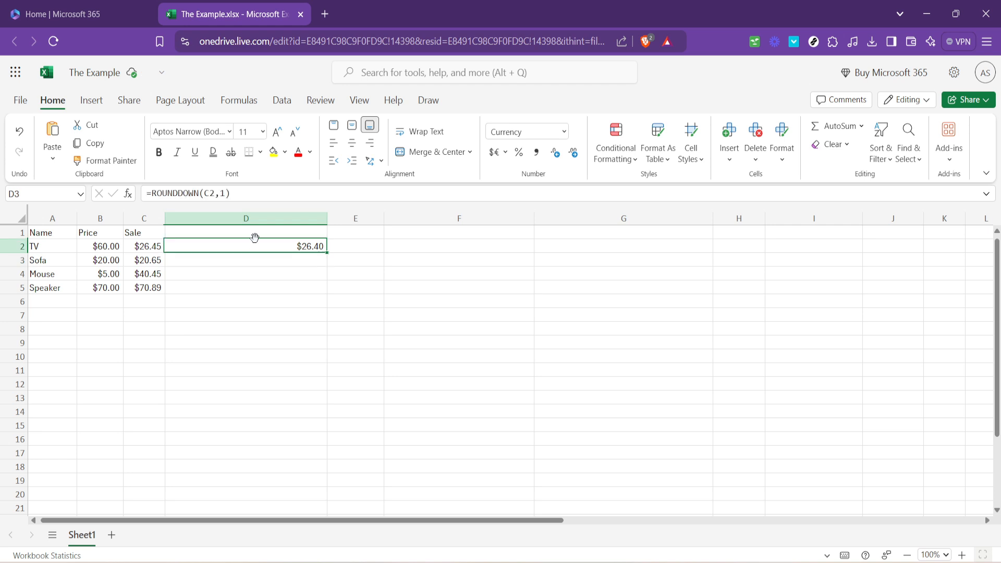
pyautogui.click(225, 195)
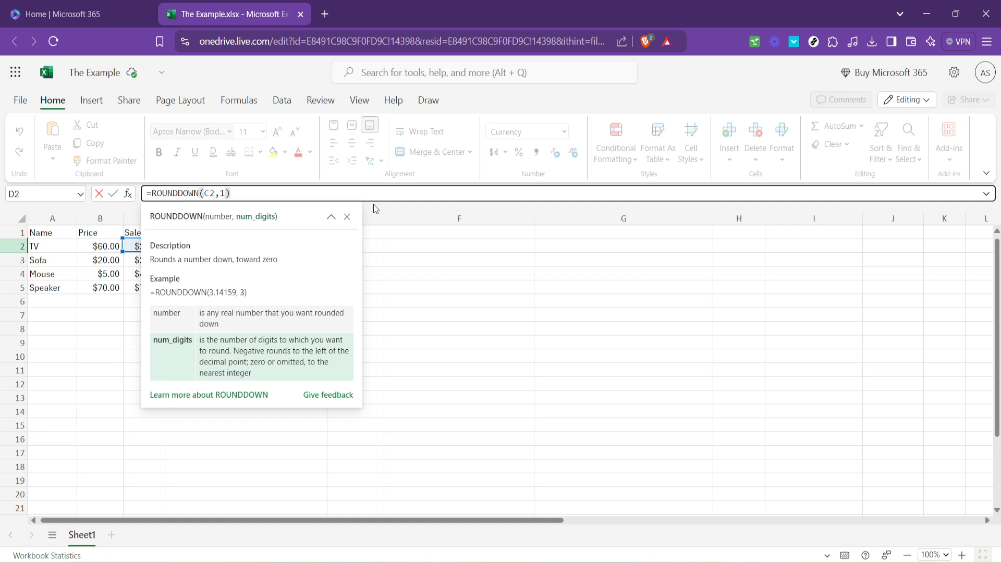
pyautogui.press('BackSpace')
pyautogui.write('0')
pyautogui.press('Return')
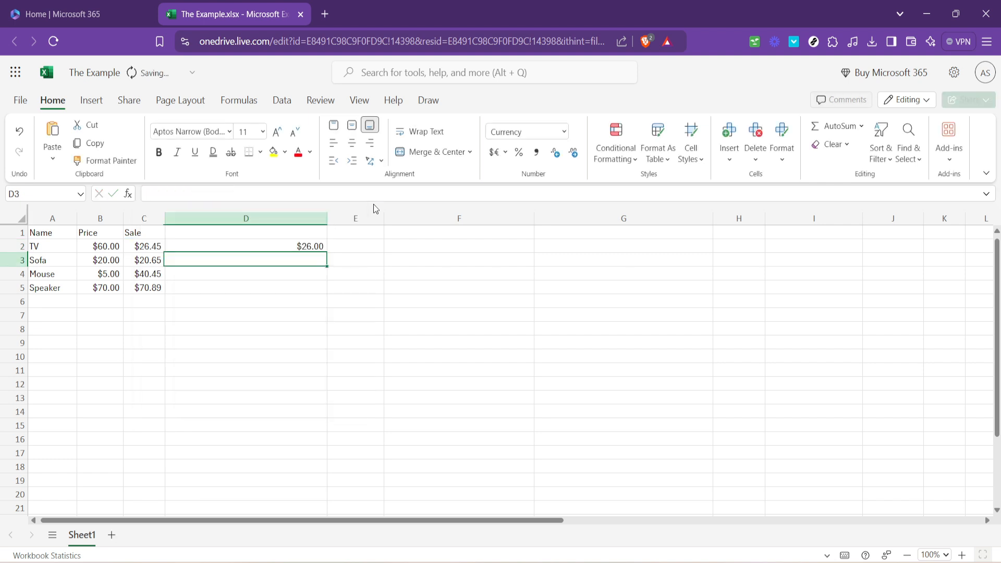
# Fill the ROUNDDOWN formula from D2 down through D5 for the remaining products.
pyautogui.click(264, 249)
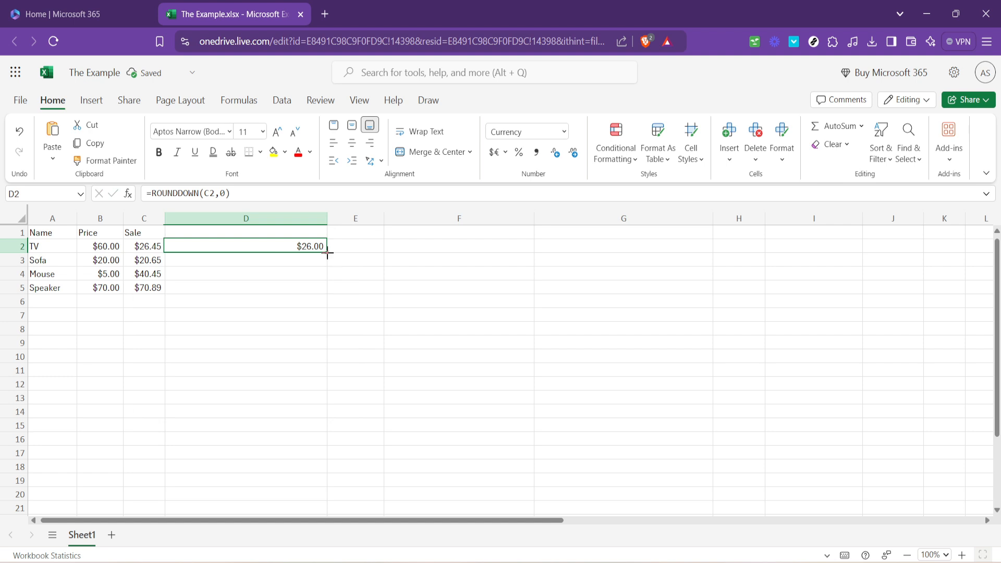
pyautogui.moveTo(327, 253); pyautogui.dragTo(321, 284)
pyautogui.click(381, 261)
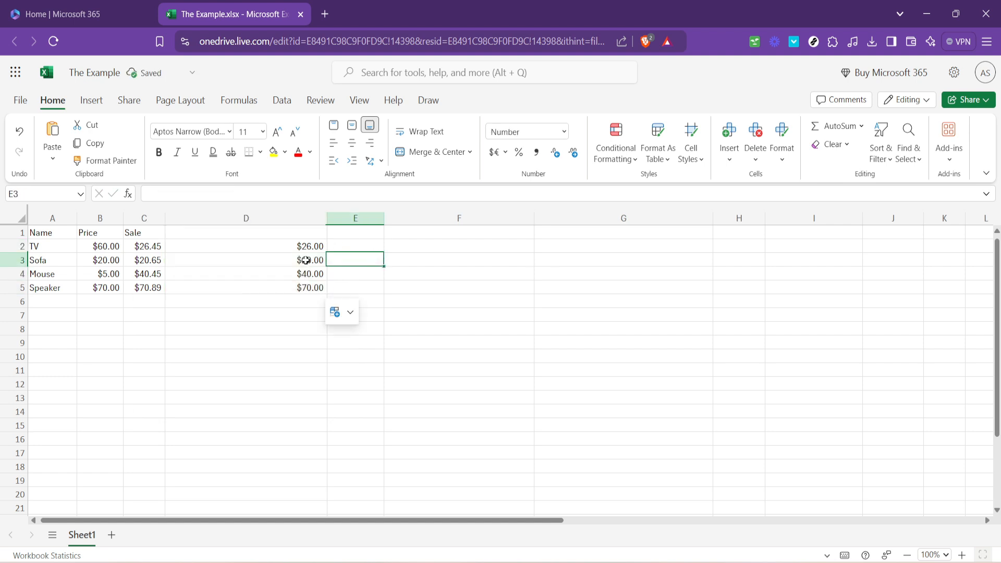